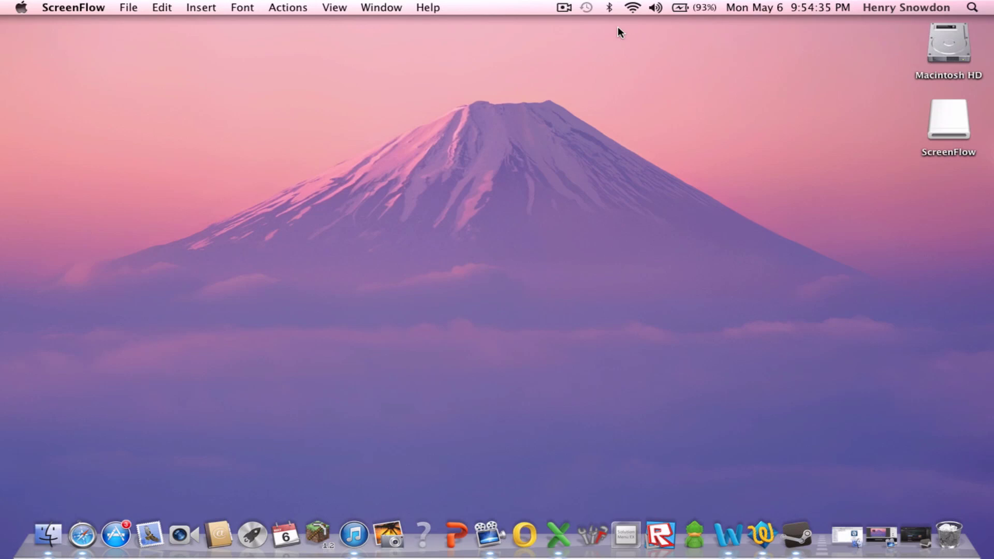
Show the Steam library filtered to Mac Games and browse the Civilization V Workshop.
click(796, 536)
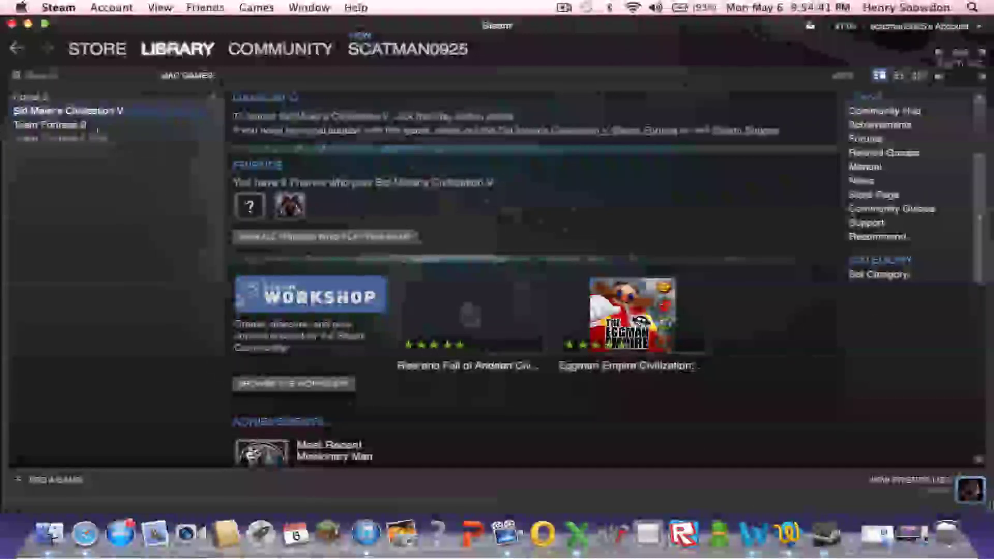
click(186, 75)
click(127, 112)
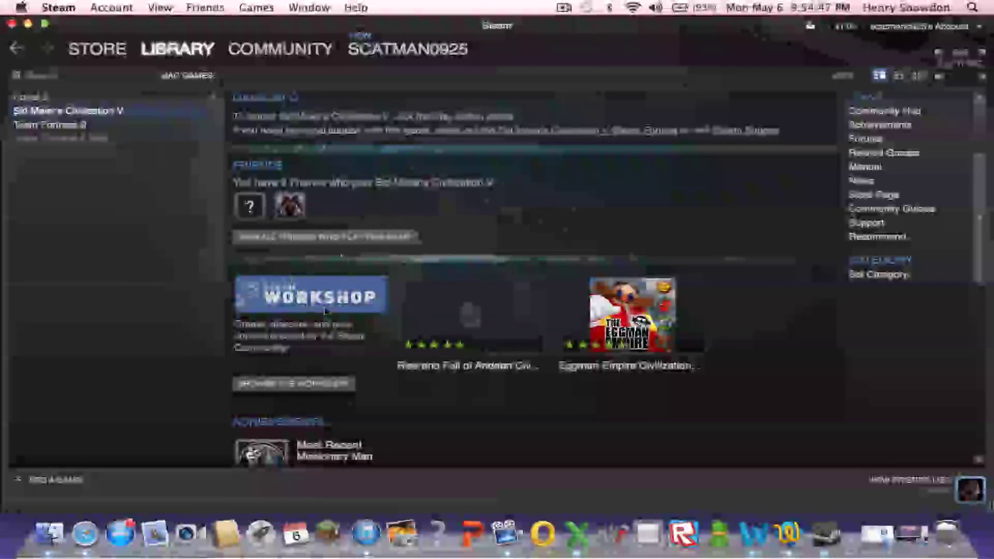
scroll(330, 293, down, 2)
scroll(330, 292, down, 2)
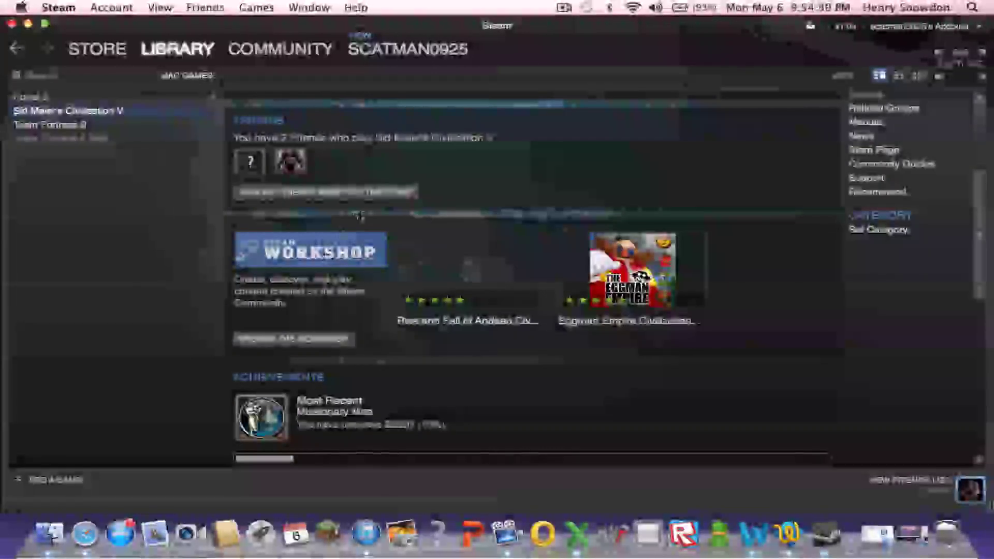
click(314, 343)
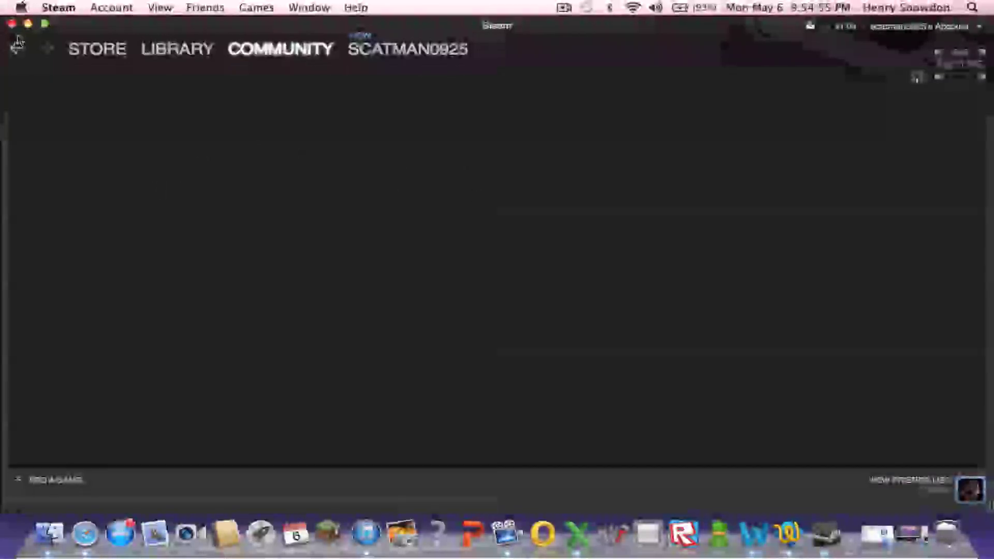
click(28, 23)
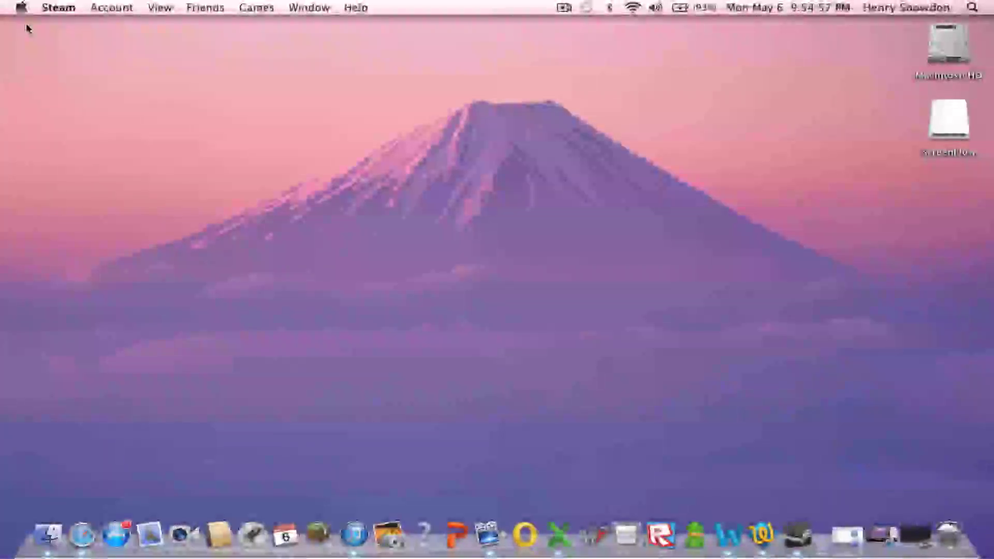
click(82, 536)
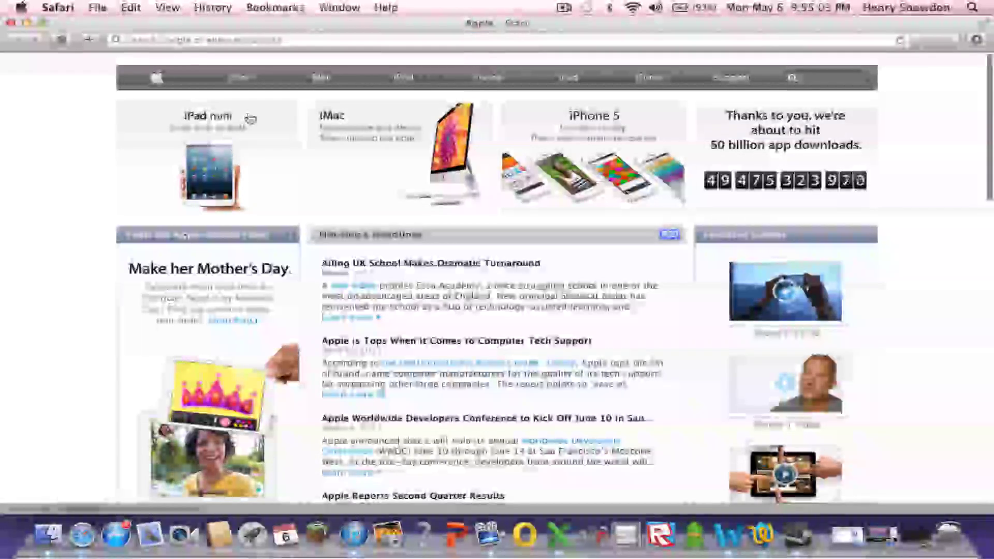
click(364, 39)
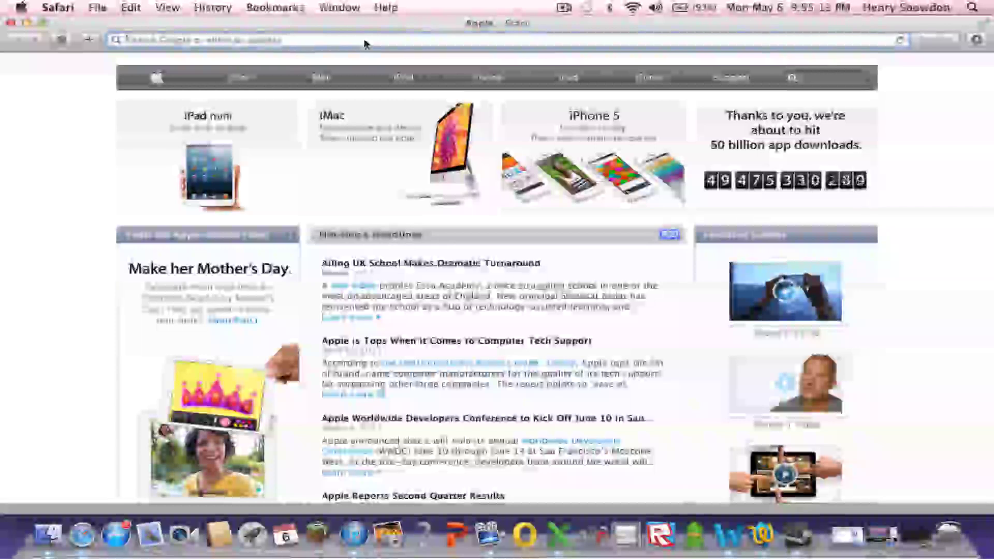
text(civfanatics.com)
key(Return)
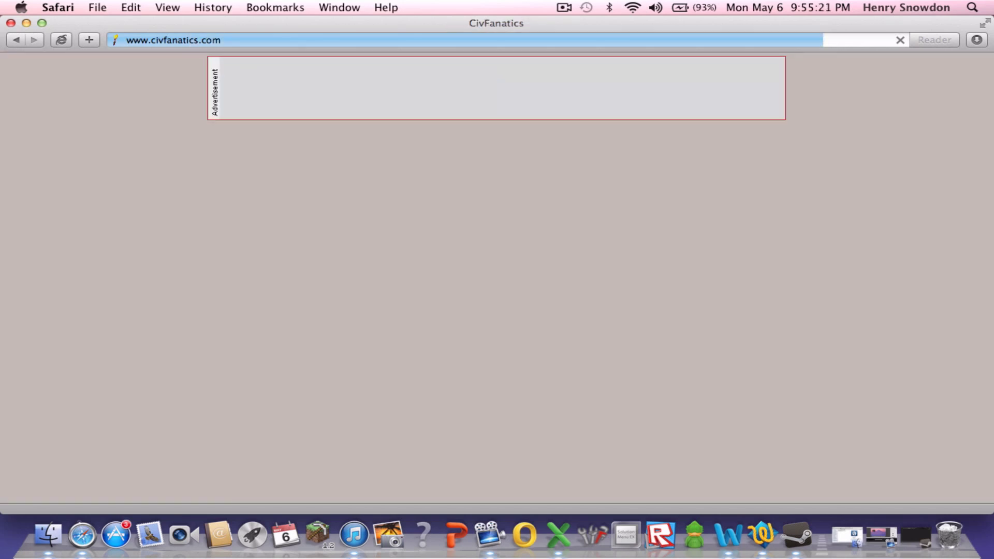
Go to the CivFanatics Downloads page and scroll to the Civilization 5 Downloads categories.
scroll(372, 214, down, 3)
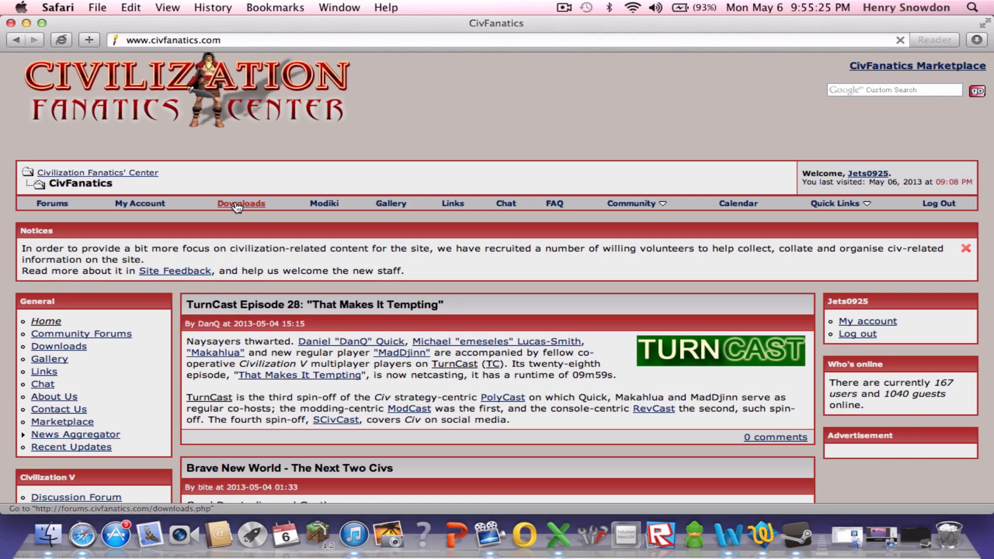
click(237, 206)
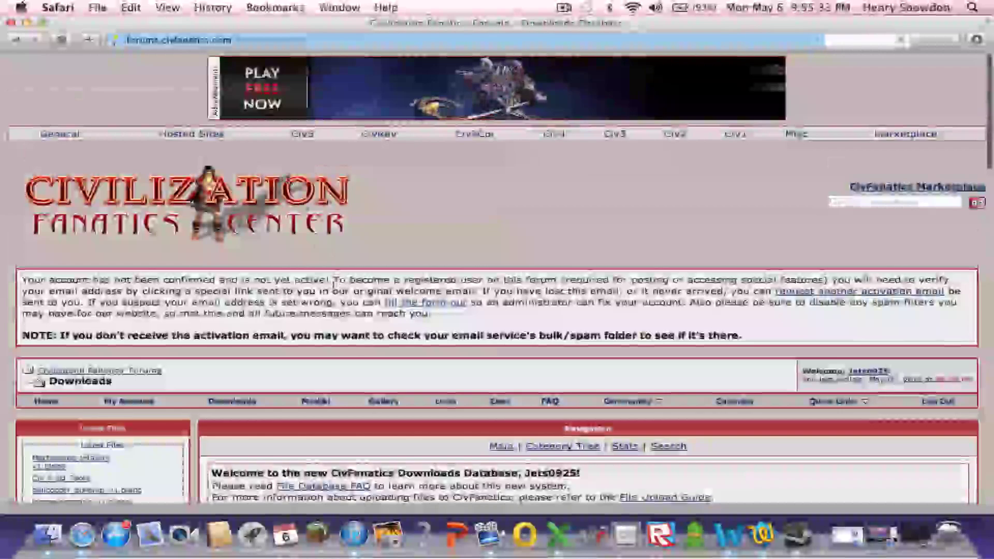
scroll(334, 289, down, 5)
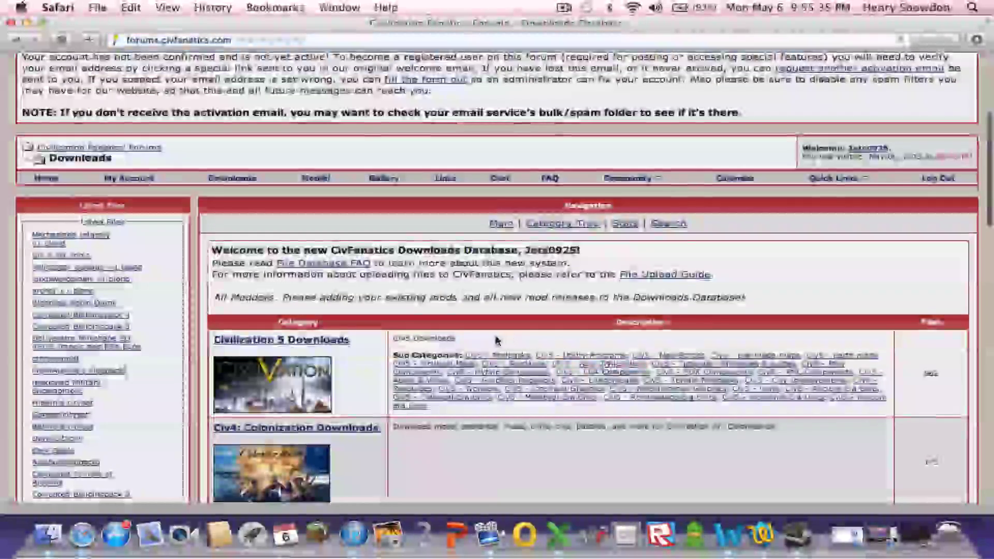
scroll(688, 295, down, 3)
scroll(688, 293, down, 1)
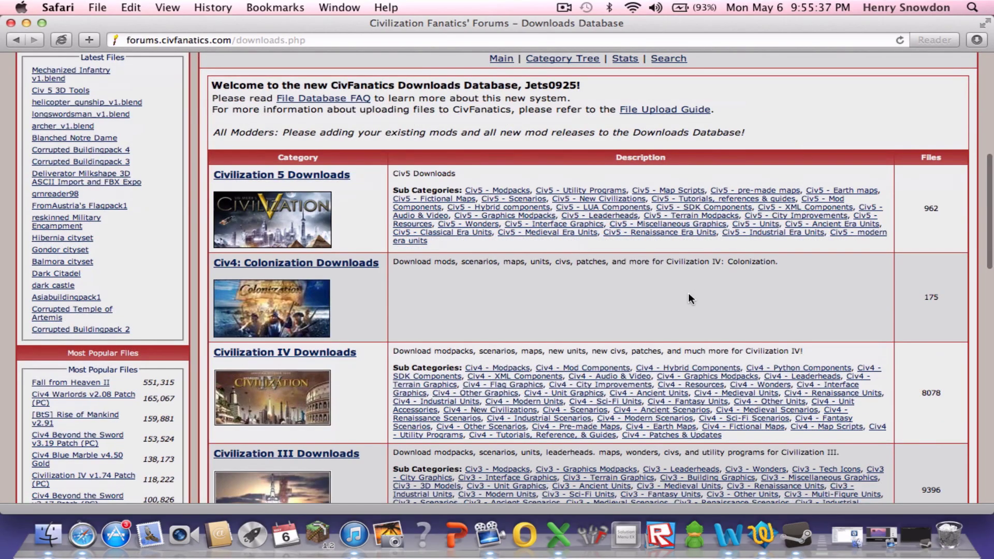
Open the Civ5 - Modpacks category and scroll down to Hulfgars Postmodern Expansion.
click(517, 191)
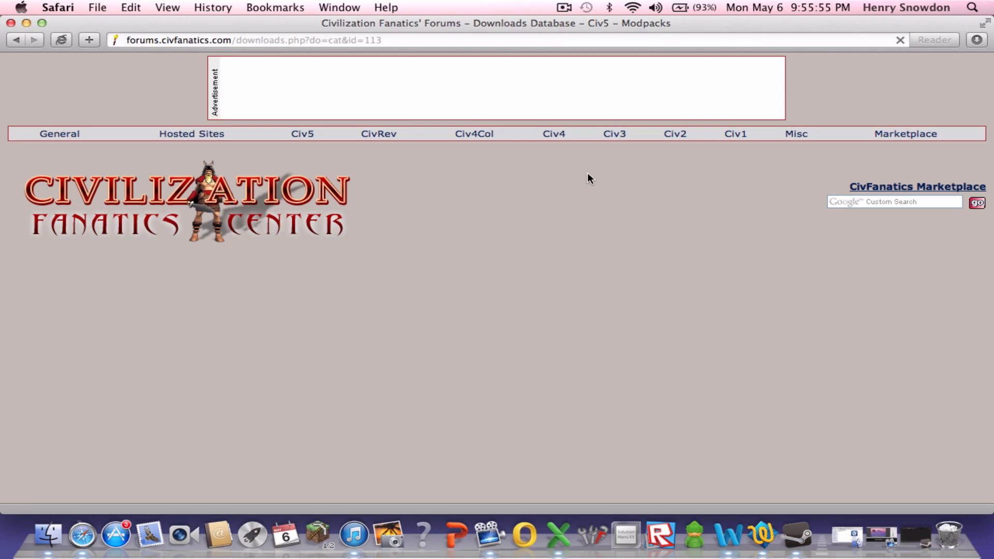
scroll(621, 192, down, 5)
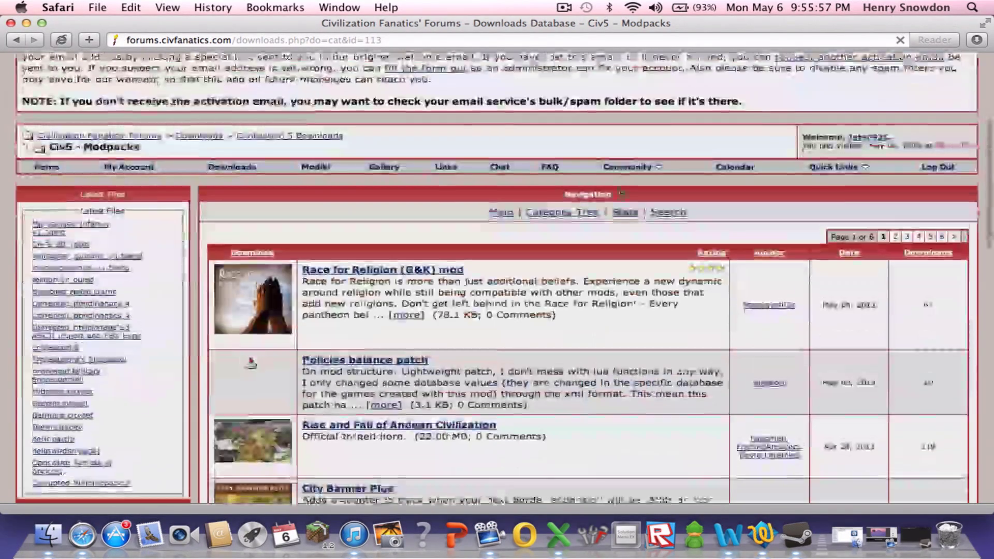
scroll(619, 186, down, 2)
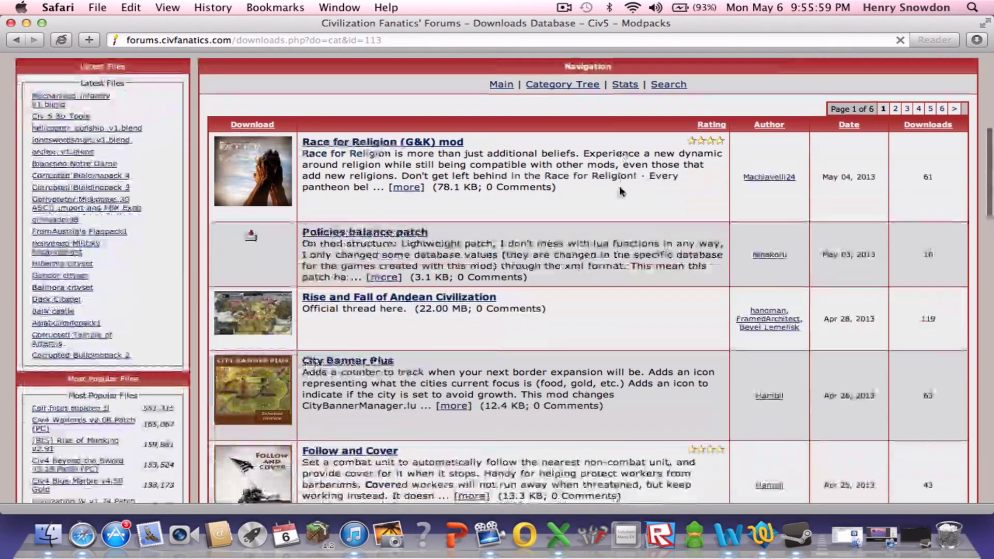
scroll(619, 187, down, 4)
scroll(619, 185, down, 5)
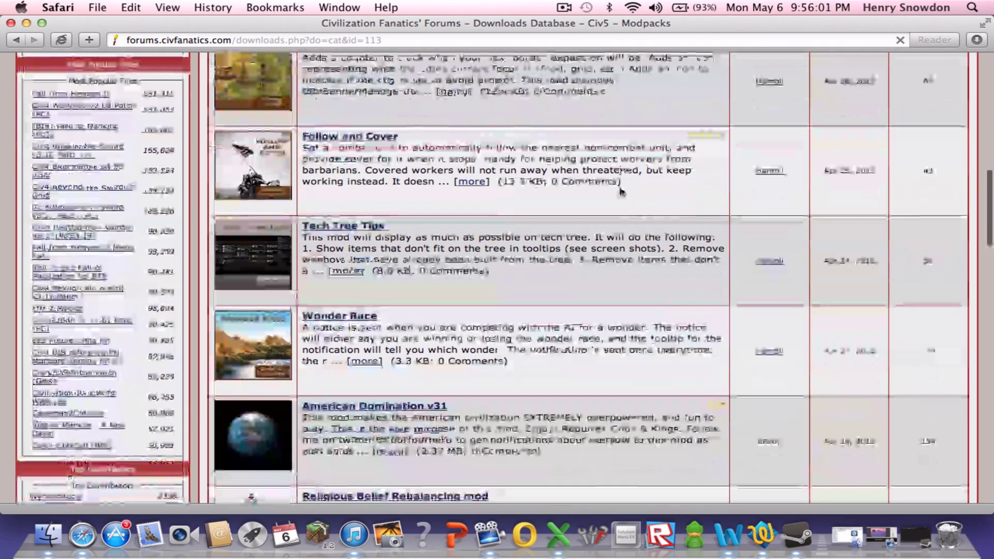
scroll(619, 187, down, 2)
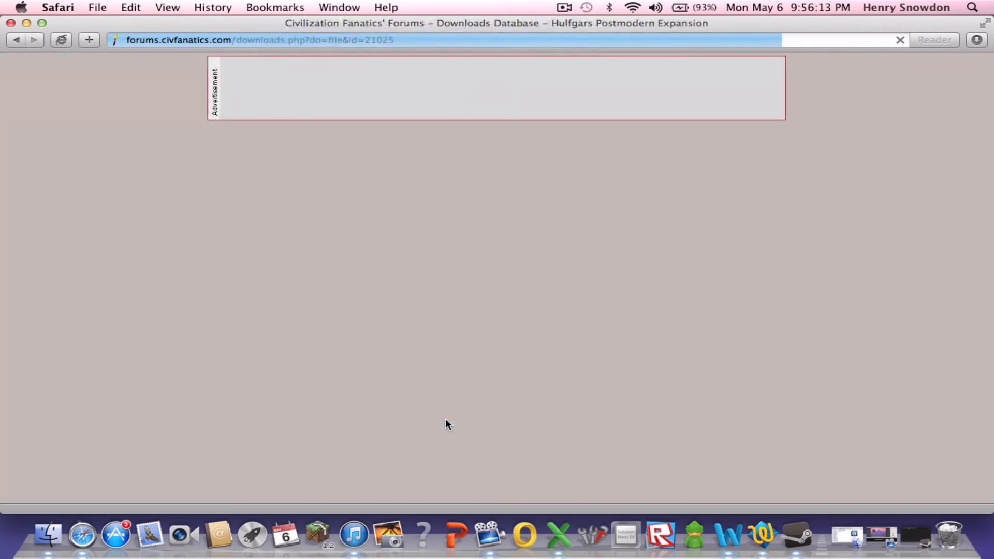
Download hulfgars_postmodern_expansion__v_6.civ5mod (3.3 MB) and confirm it in the Downloads list.
scroll(446, 422, down, 5)
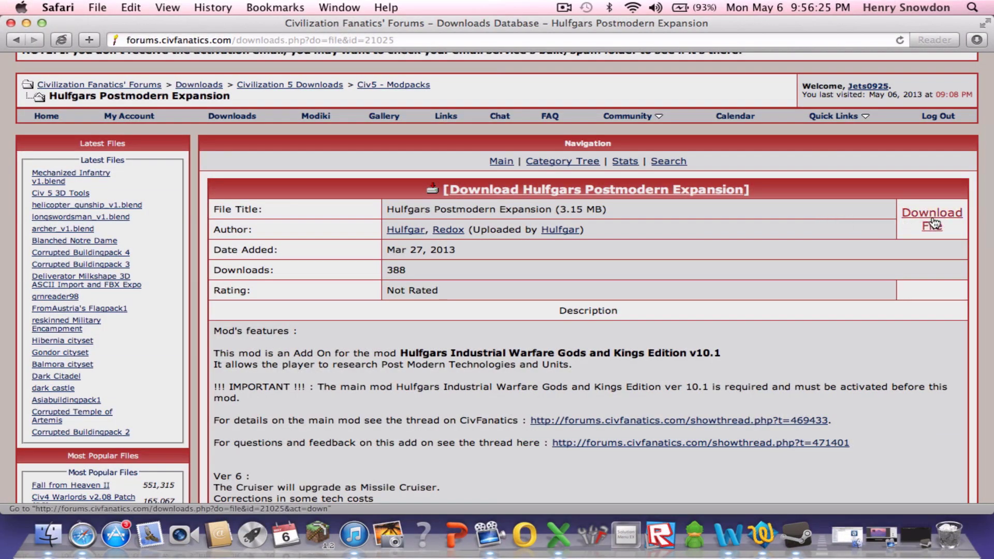
click(934, 222)
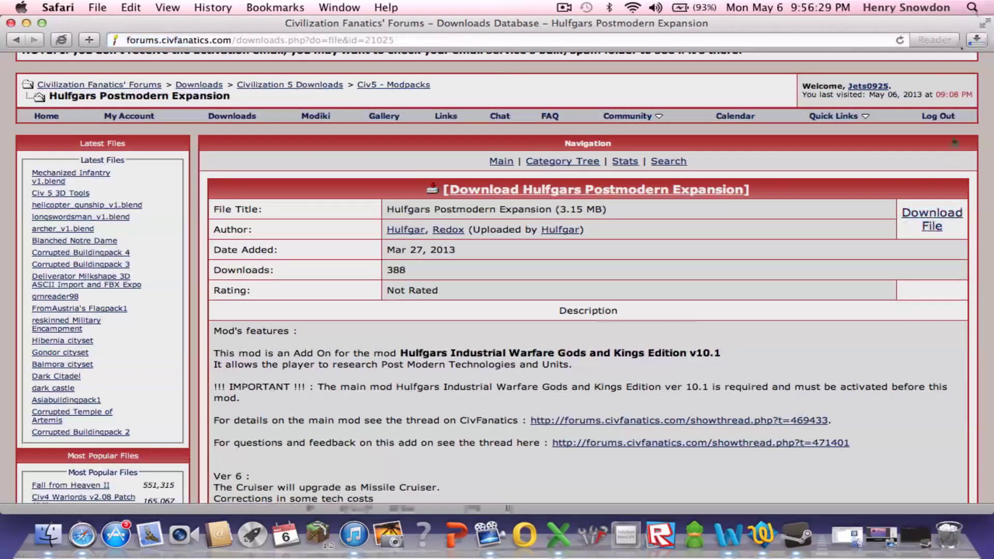
click(976, 40)
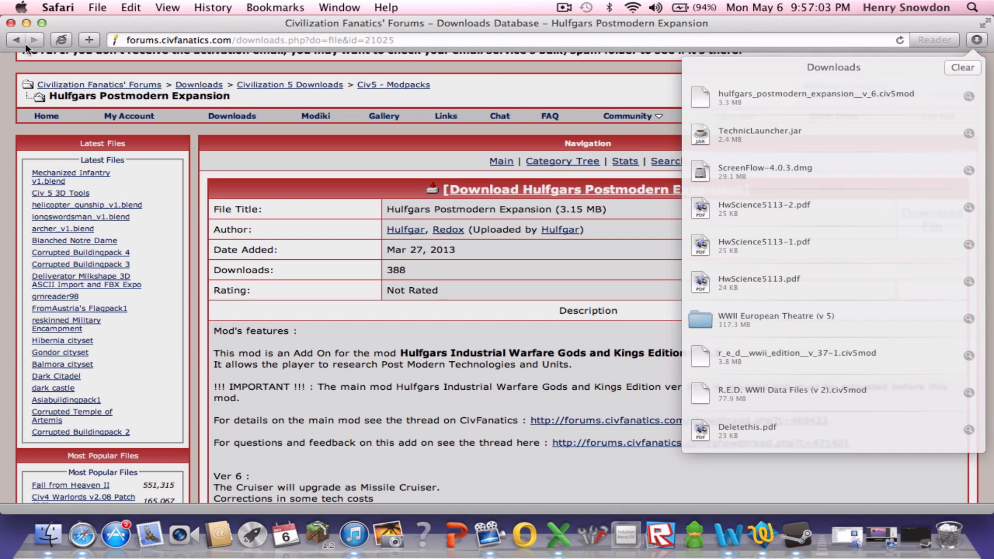
Minimize Safari and locate StuffIt Expander in the Finder search results.
click(27, 24)
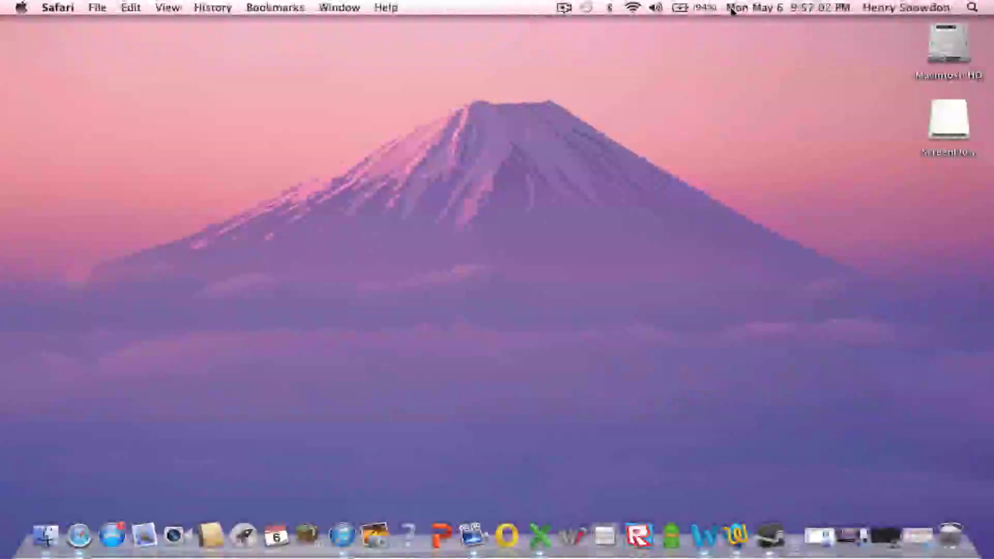
click(48, 538)
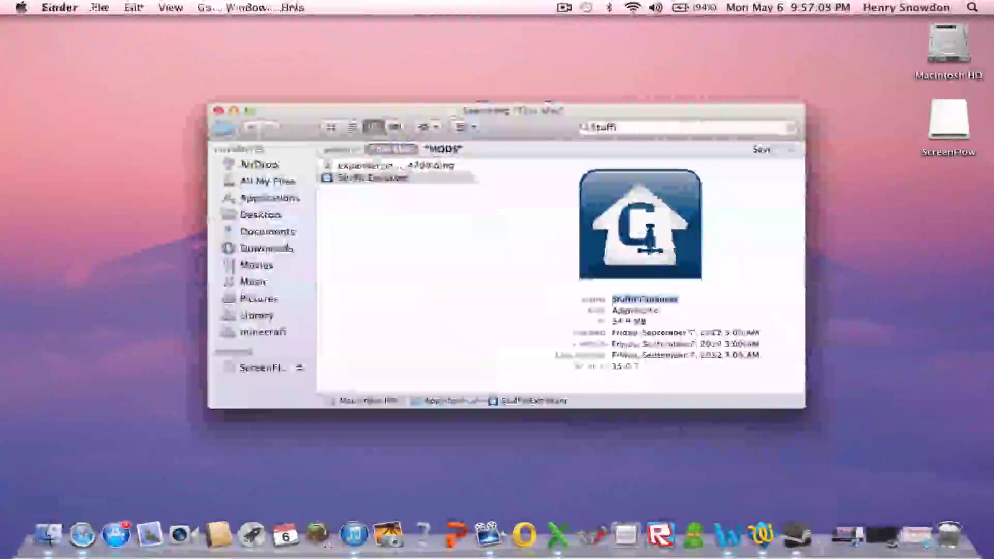
right_click(432, 179)
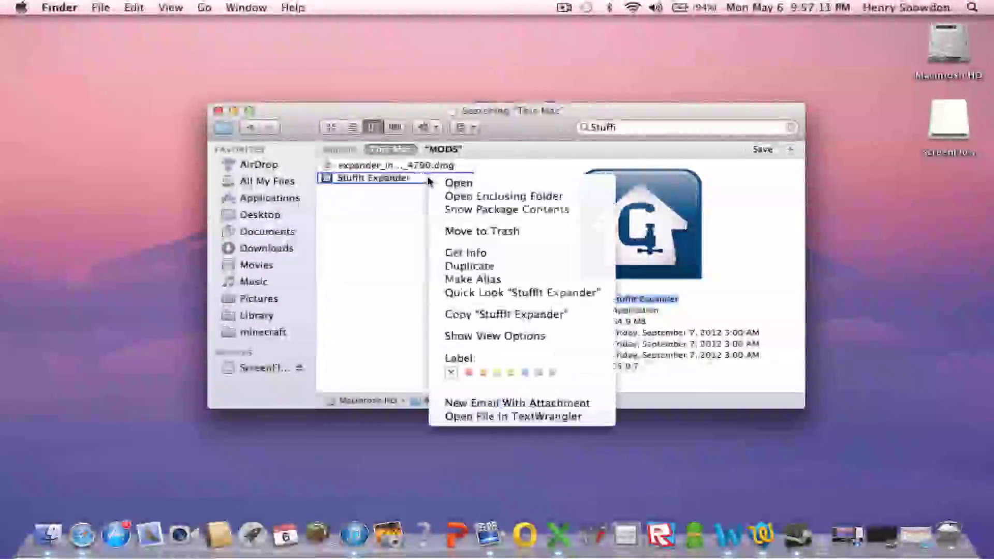
key(Escape)
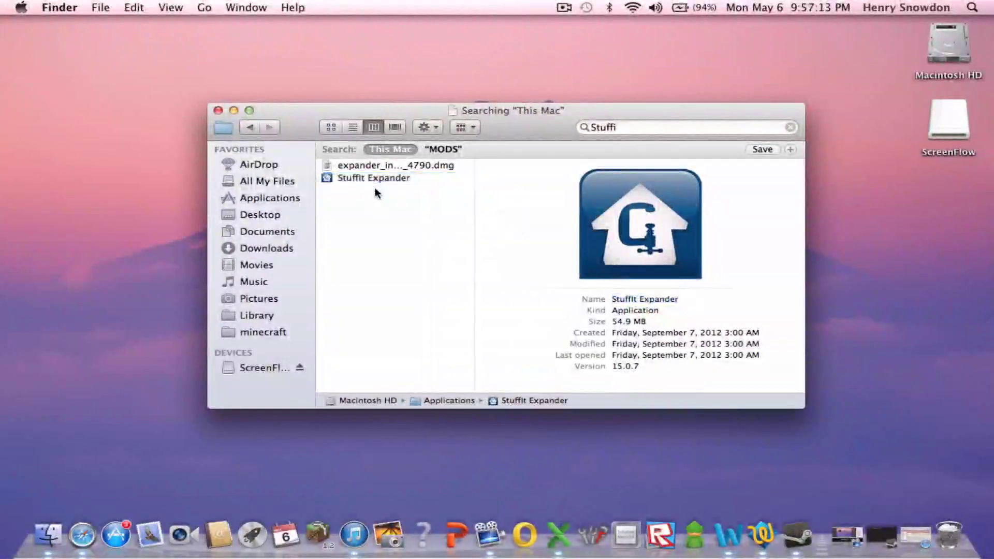
click(378, 178)
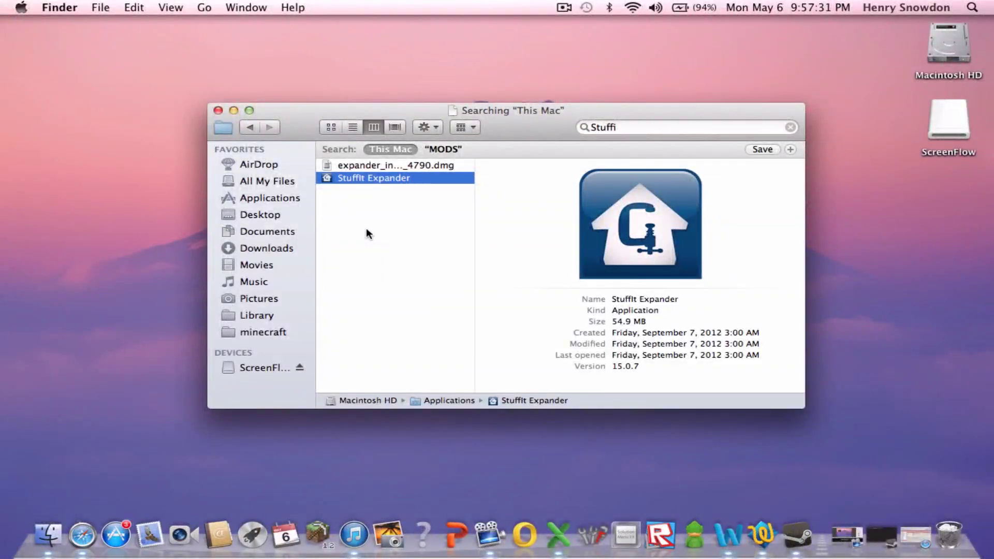
click(385, 218)
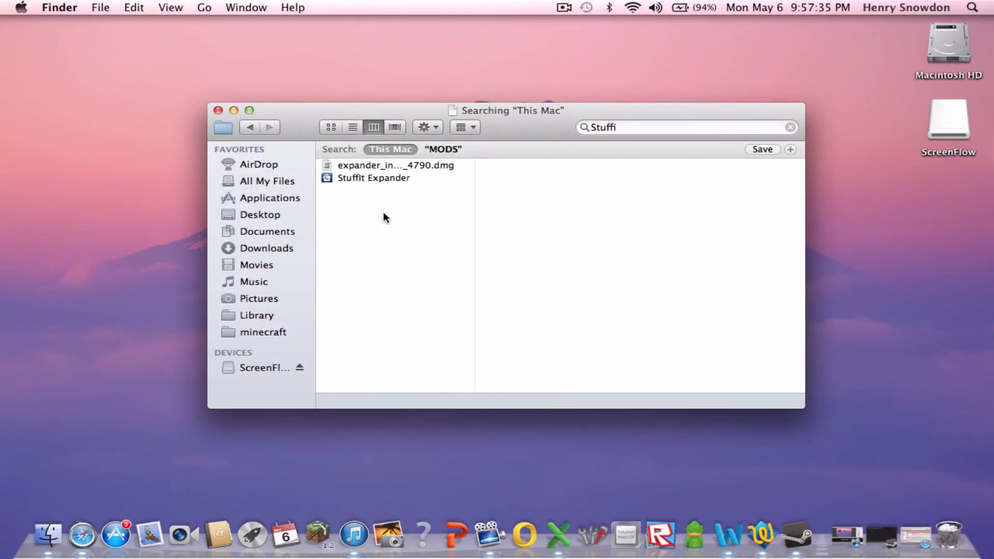
Launch StuffIt Expander, minimize Finder, and bring up its archive-selection dialog with Cmd+O.
right_click(390, 176)
click(400, 182)
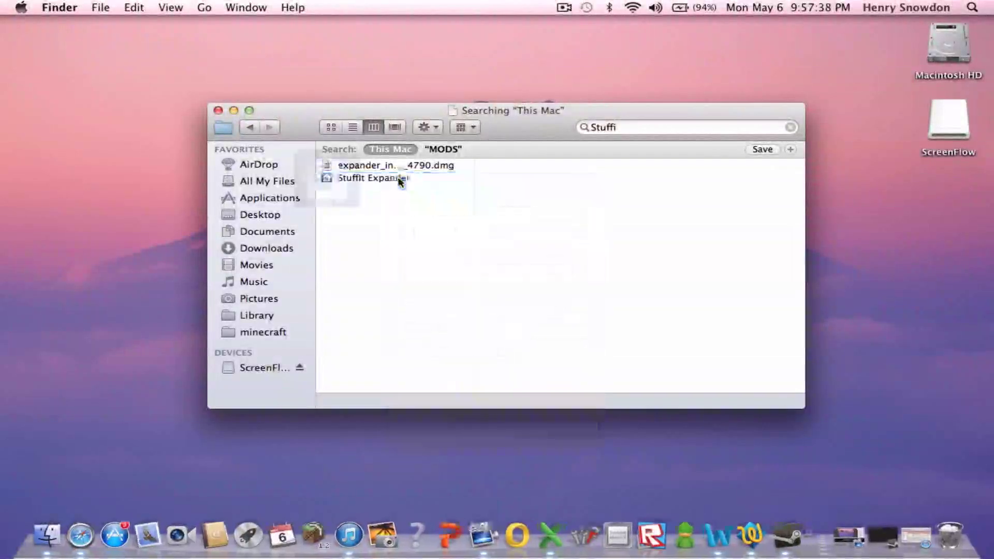
click(233, 110)
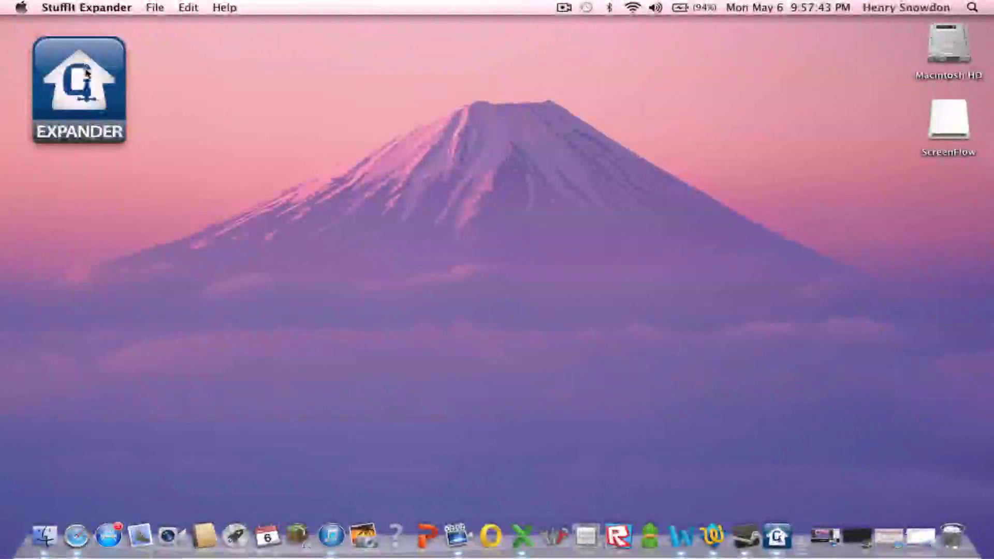
key(super+o)
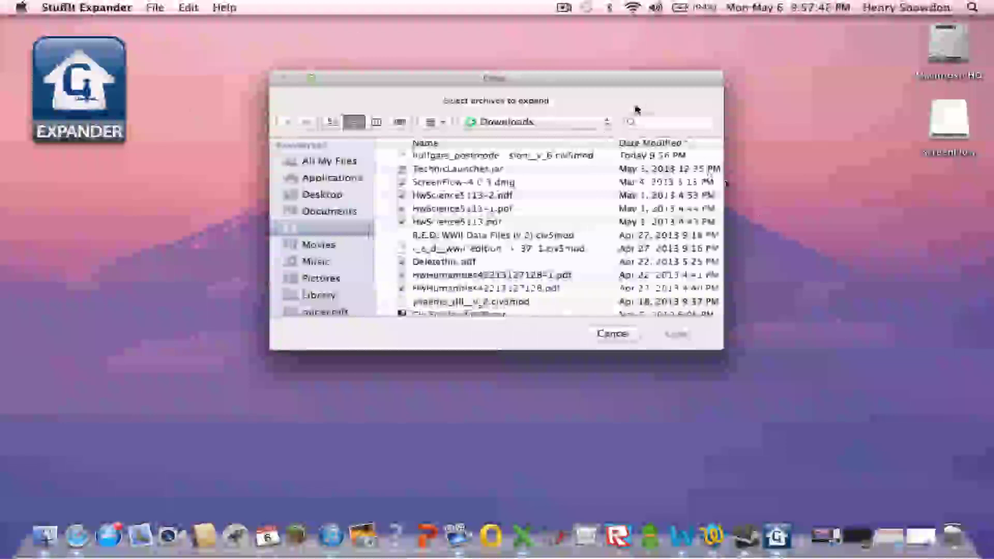
Expand the downloaded hulfgars .civ5mod archive into the game's uppercase MODS folder.
click(549, 155)
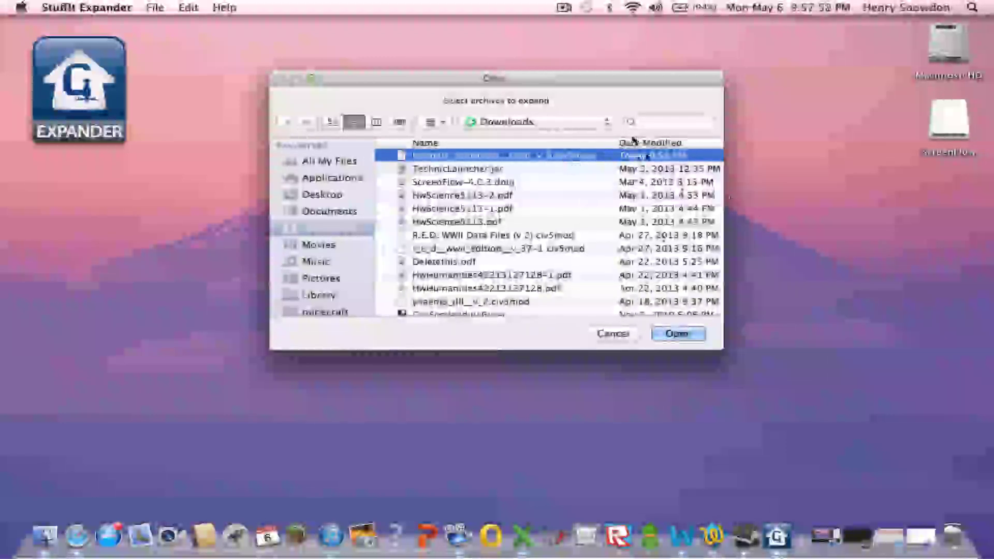
click(681, 334)
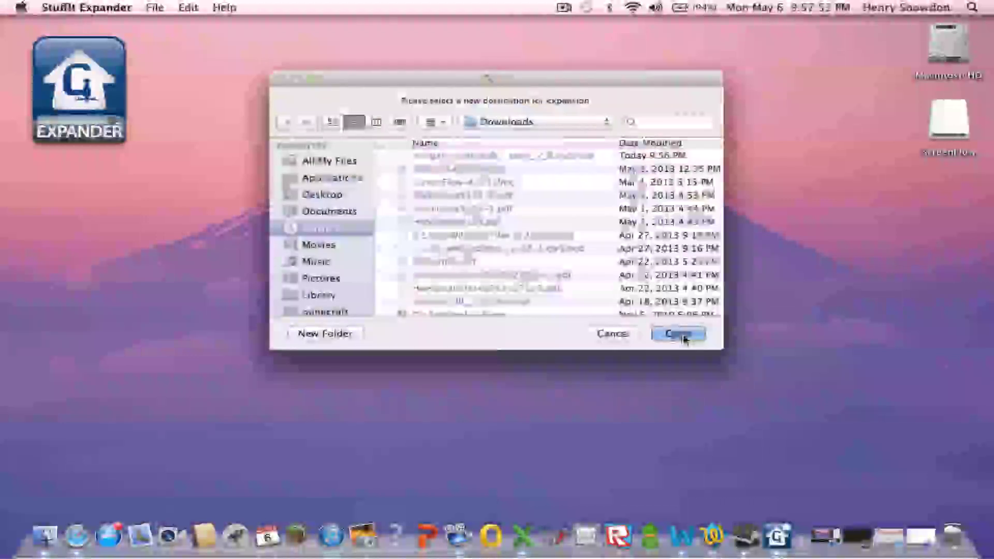
click(678, 121)
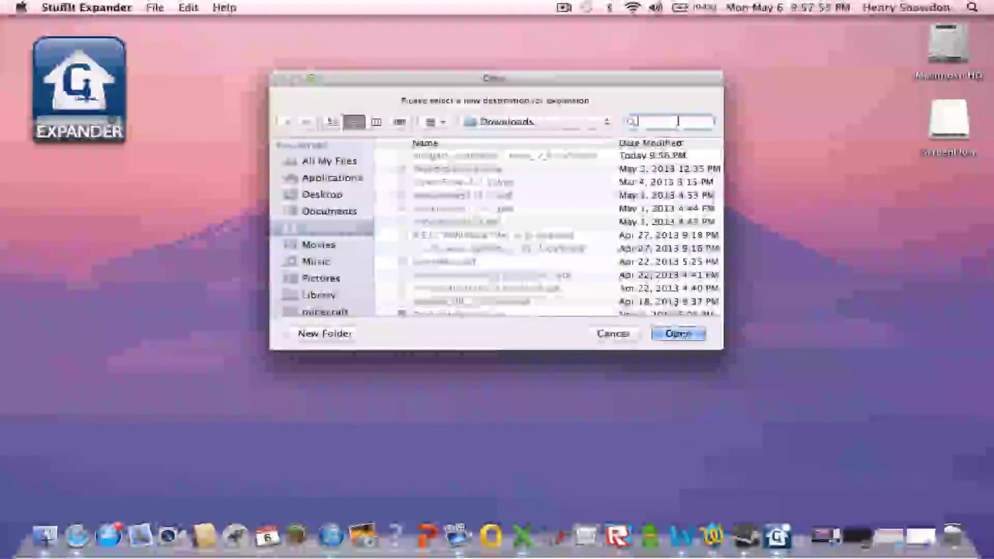
text(M)
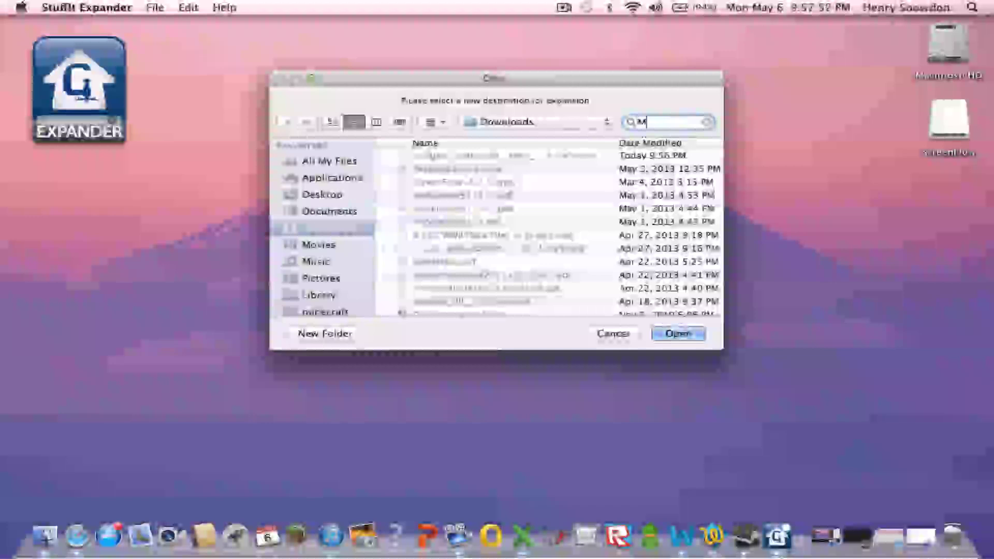
text(ods)
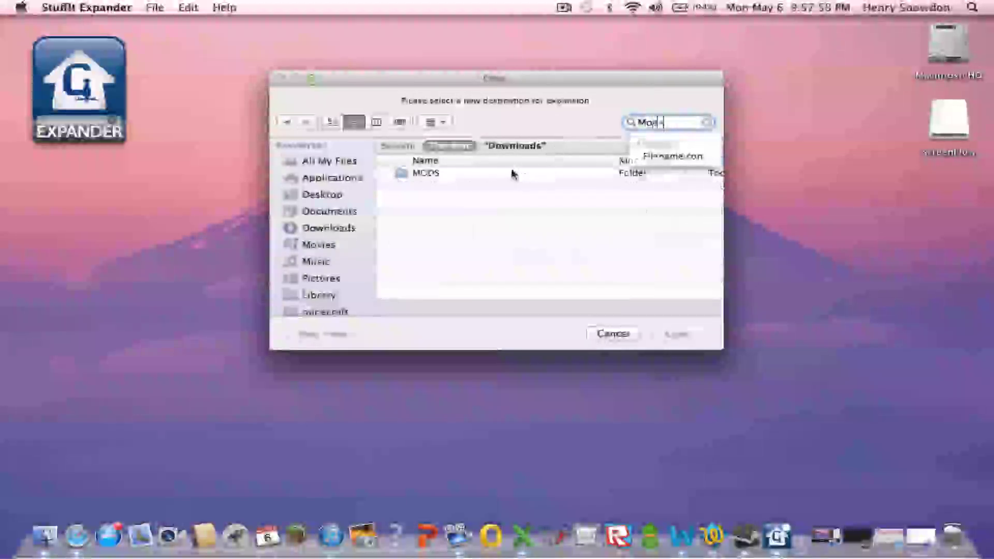
click(513, 173)
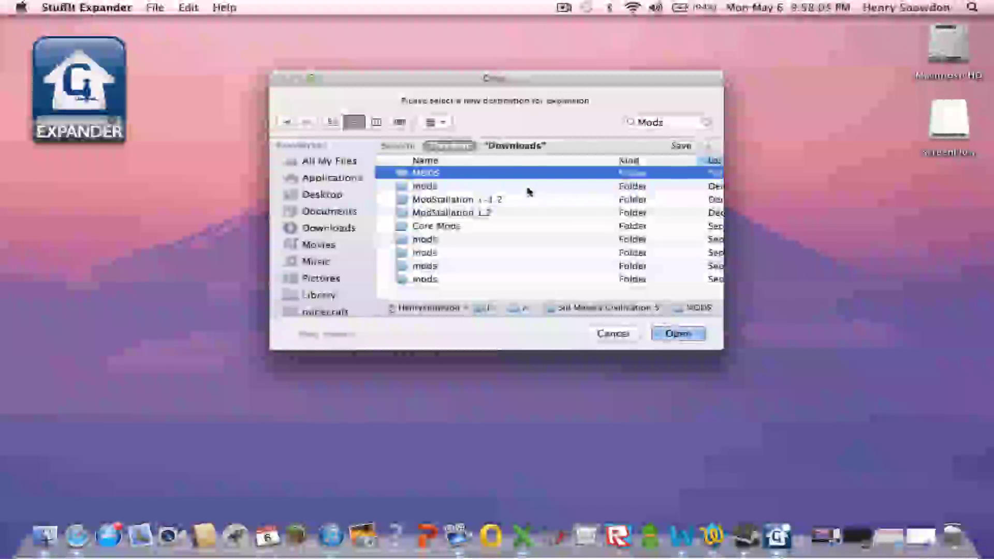
click(491, 187)
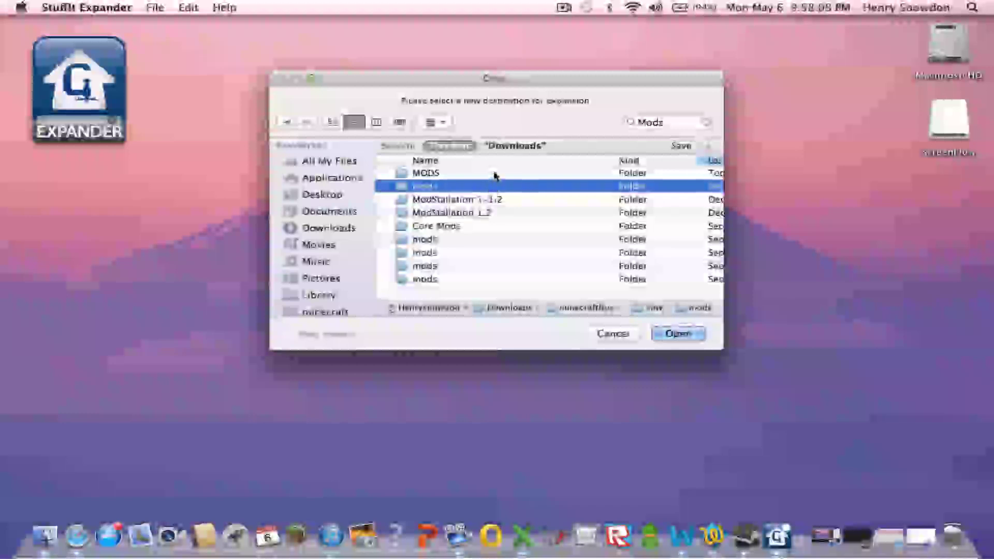
click(494, 175)
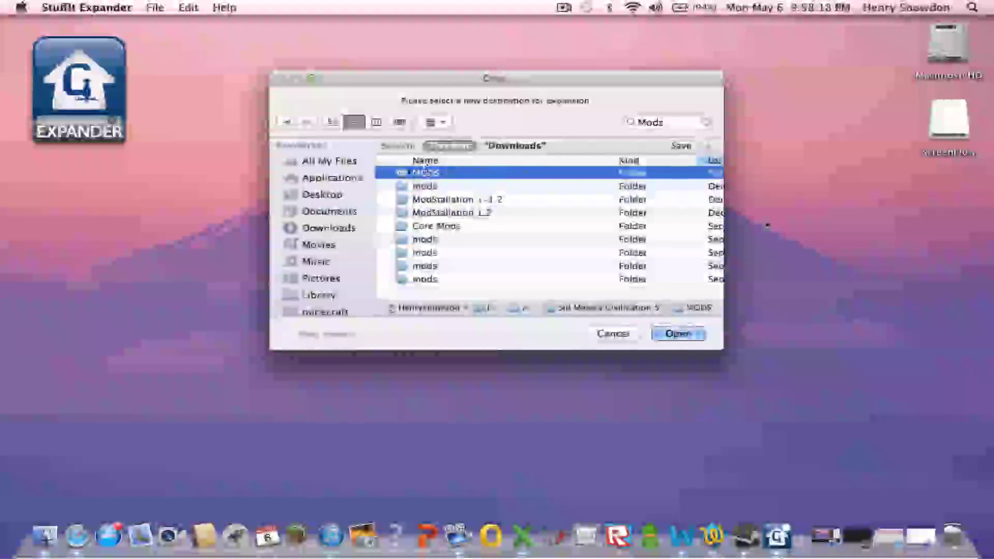
click(689, 335)
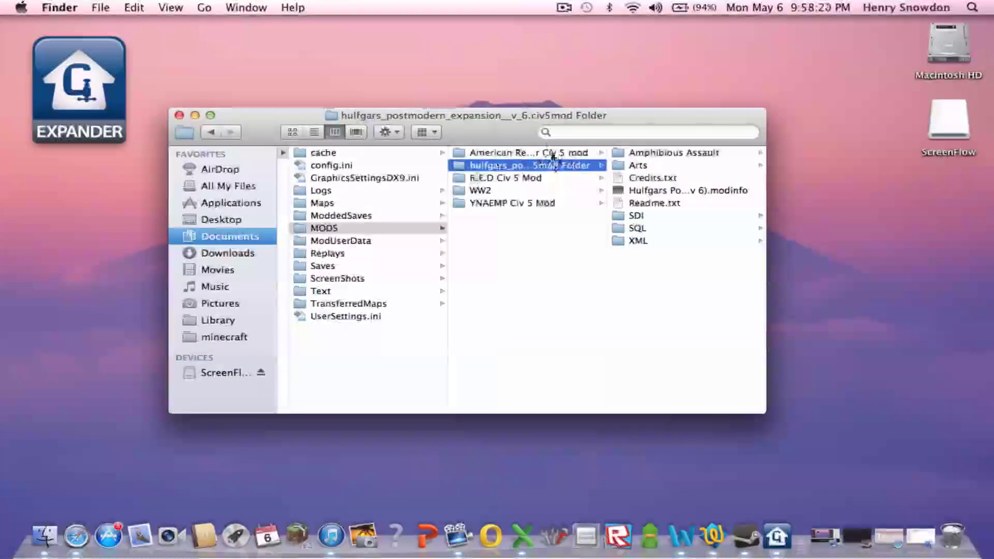
Verify the extracted hulfgars folder inside MODS, keeping its name, then minimize Finder.
right_click(514, 166)
click(496, 168)
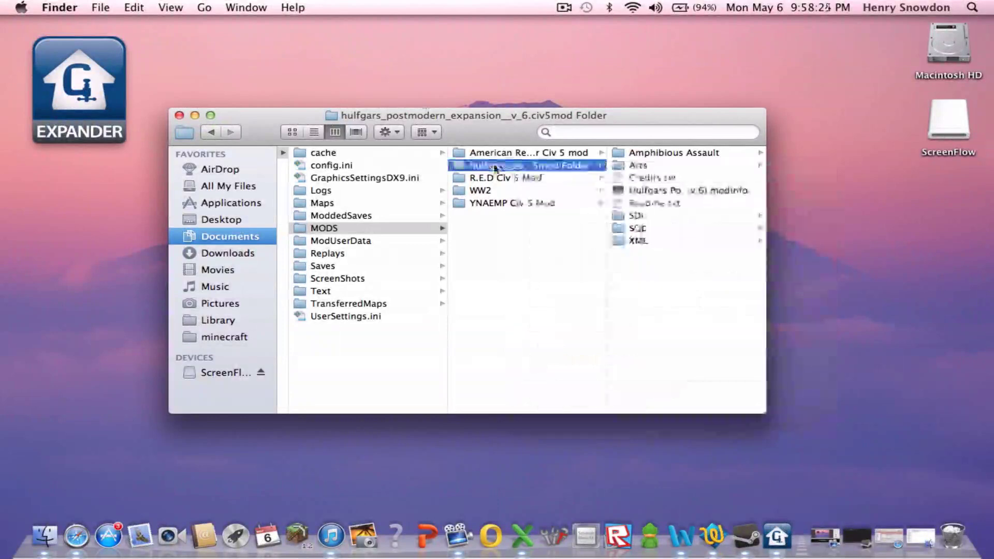
click(497, 165)
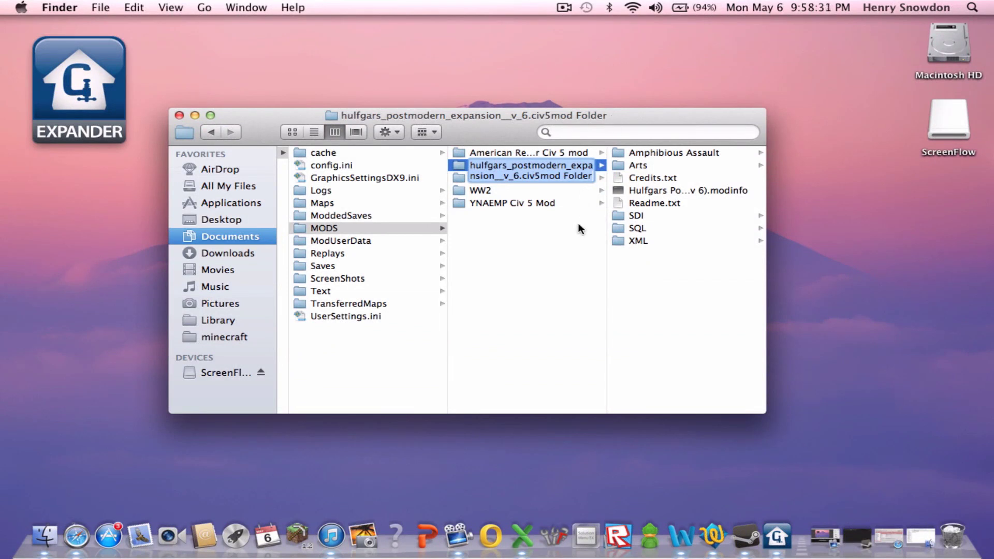
click(581, 227)
click(567, 165)
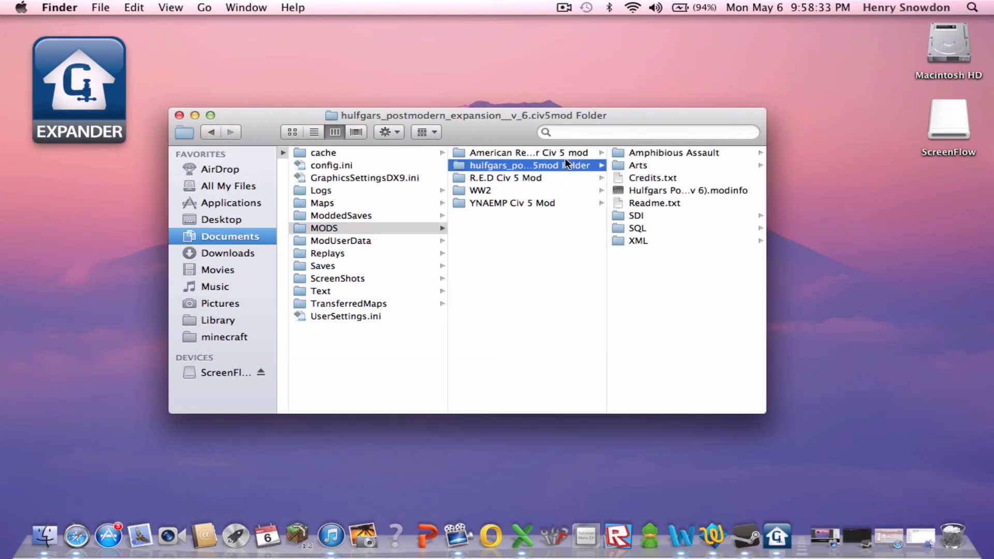
click(194, 115)
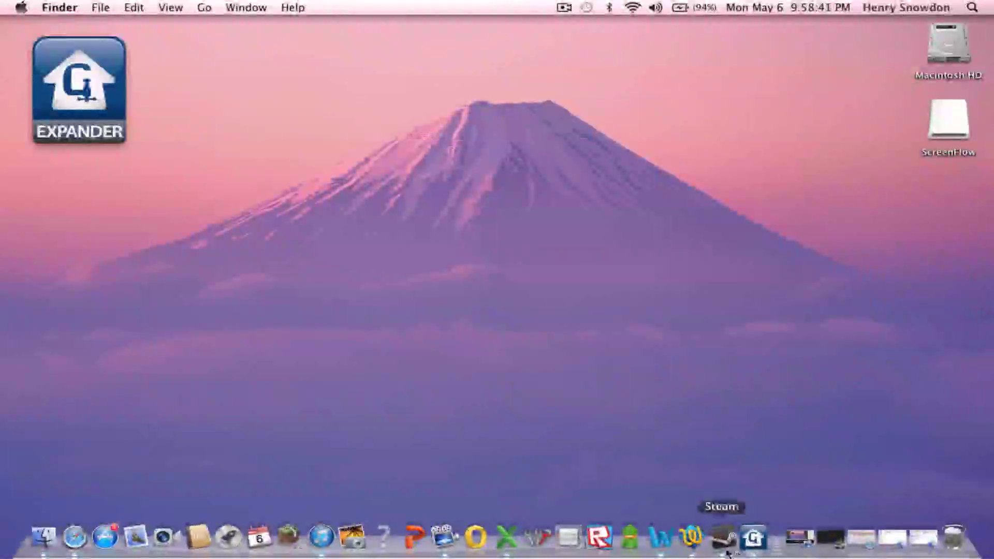
Restore Steam and launch Sid Meier's Civilization V from the Library.
click(727, 553)
mouse_move(249, 62)
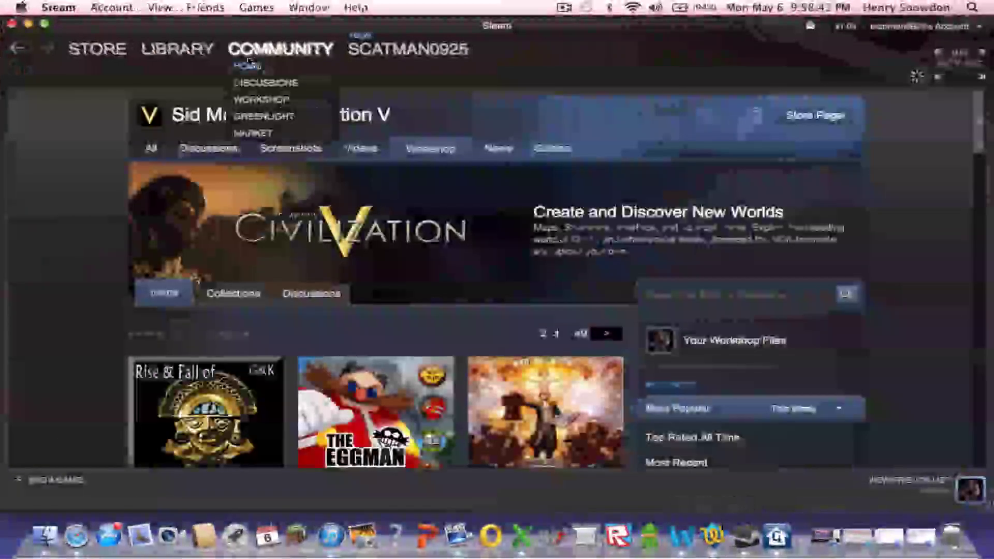
click(178, 48)
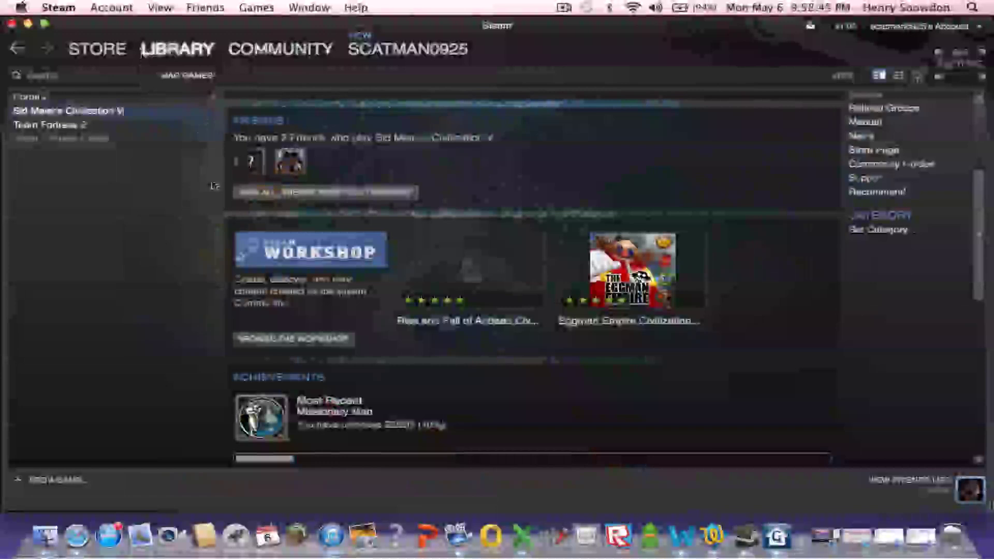
scroll(256, 158, up, 5)
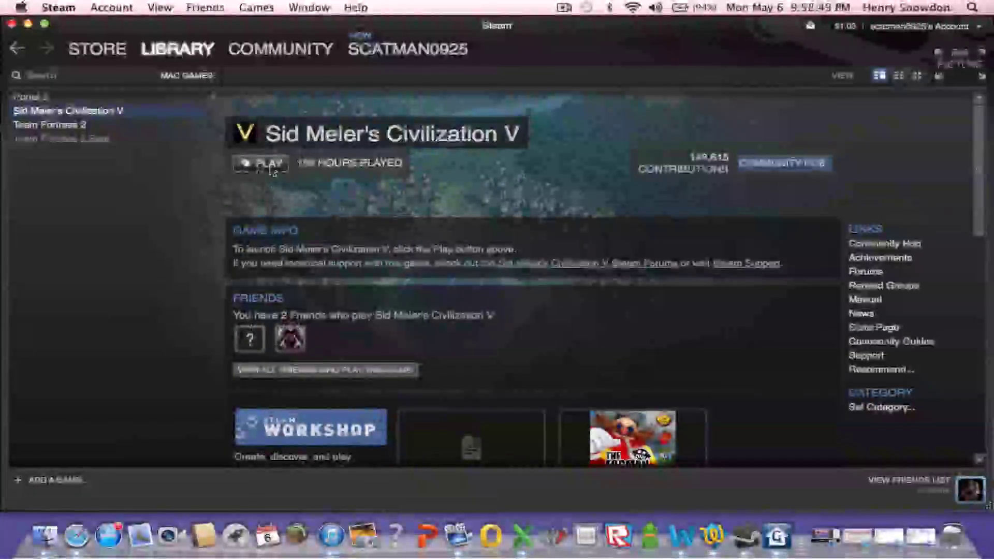
click(269, 165)
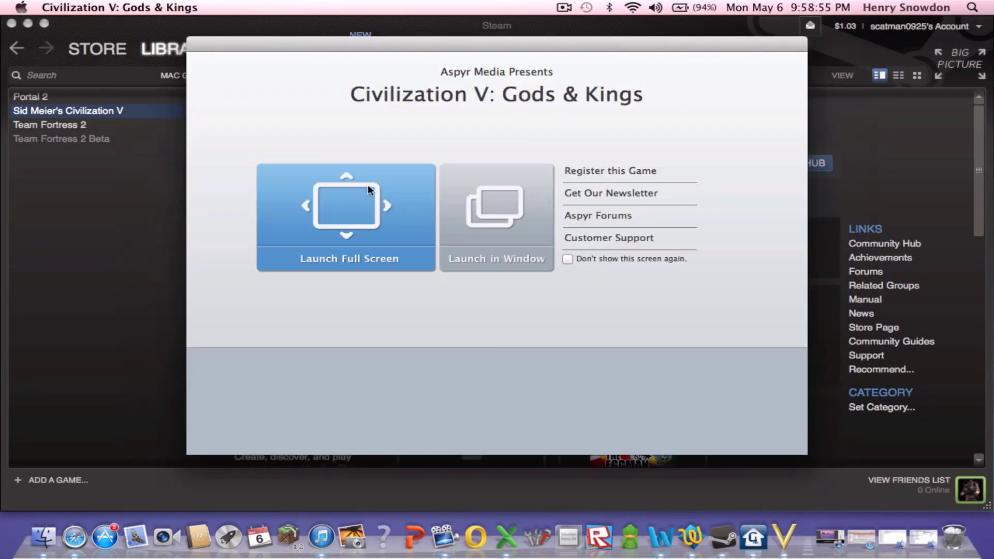
Launch Civilization V: Gods & Kings full screen and let it load to the copyright screen.
click(313, 172)
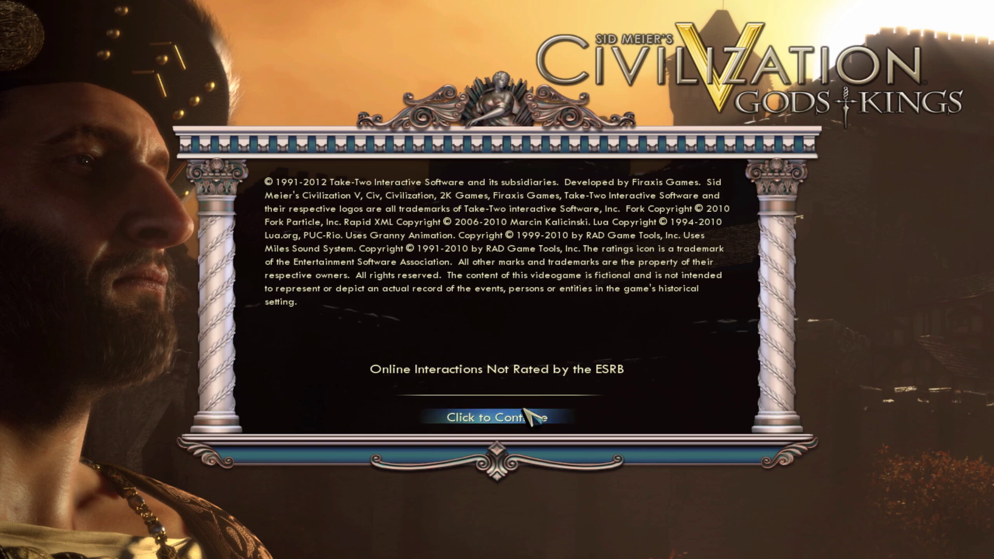
In the Gods & Kings Mods menu, uncheck WWII European Theatre and check Hulfgars Postmodern Expansion.
click(528, 414)
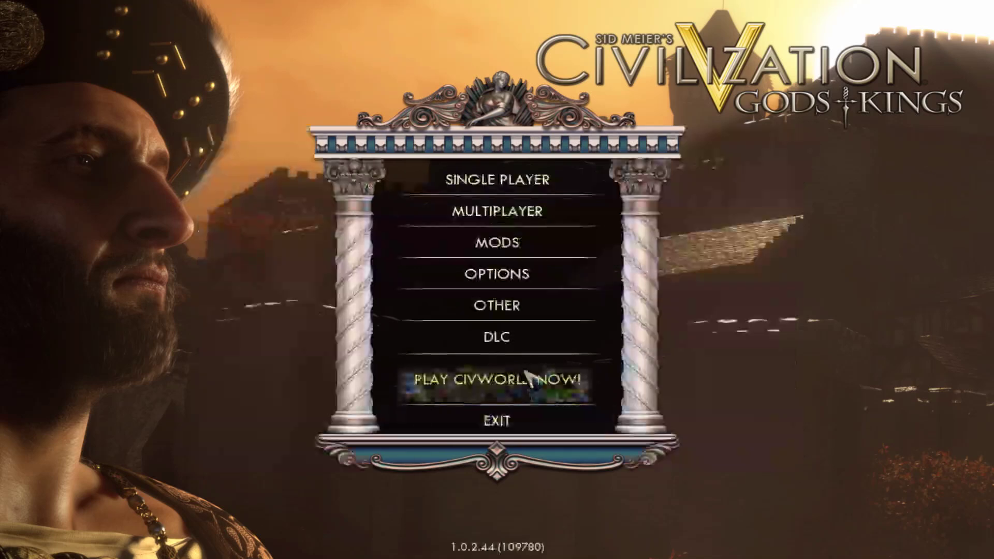
click(573, 251)
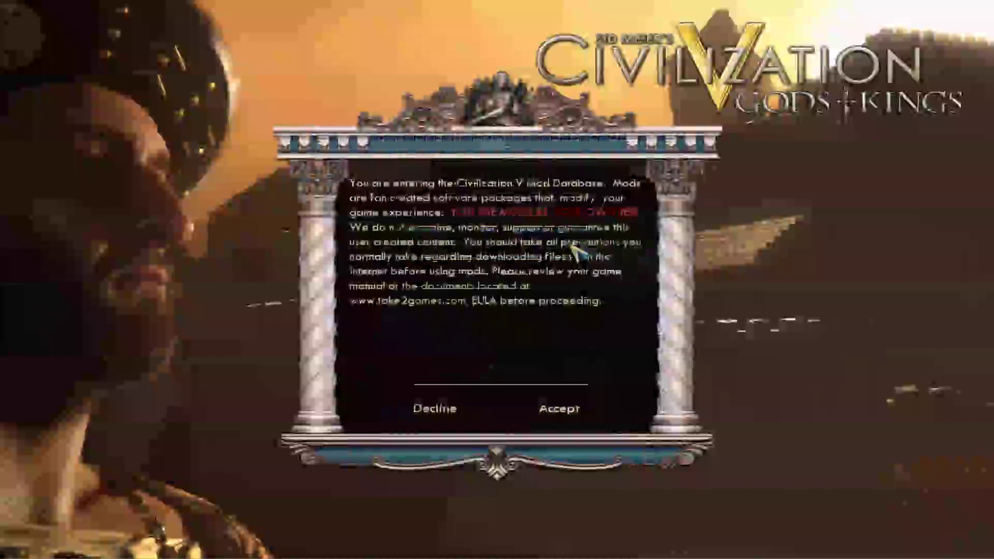
click(567, 415)
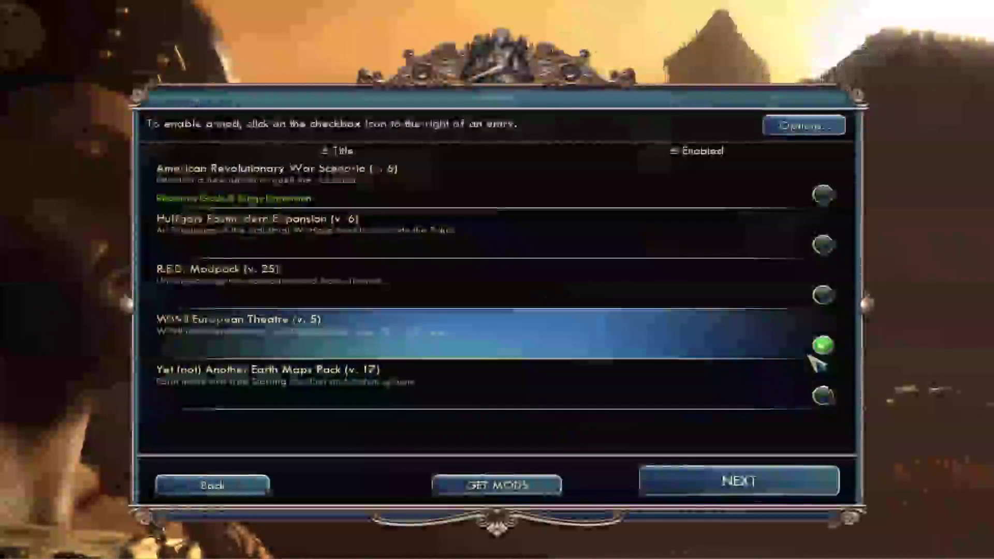
click(818, 344)
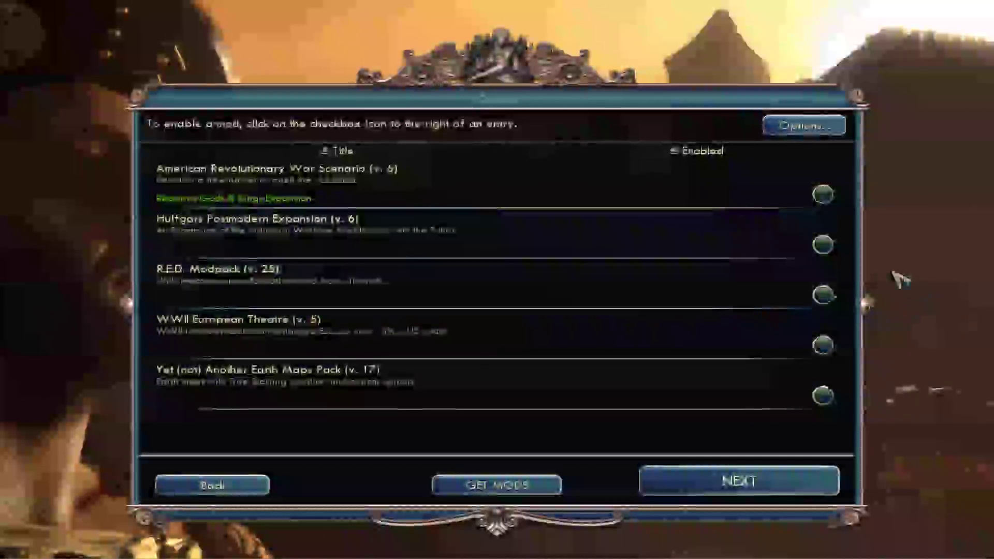
click(824, 243)
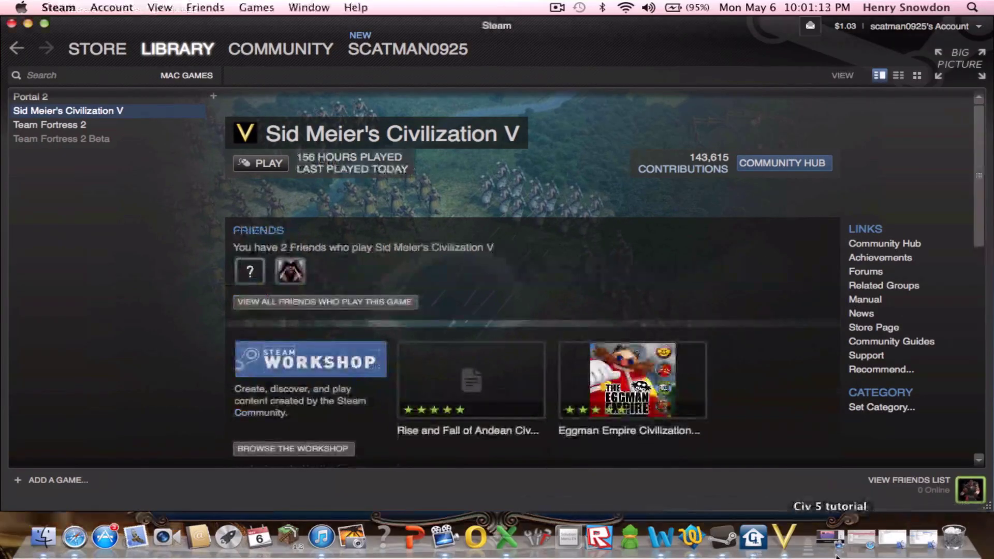
Back out of the game's mod screen and bring the Steam Civilization V Library window to the front.
key(ctrl+Right)
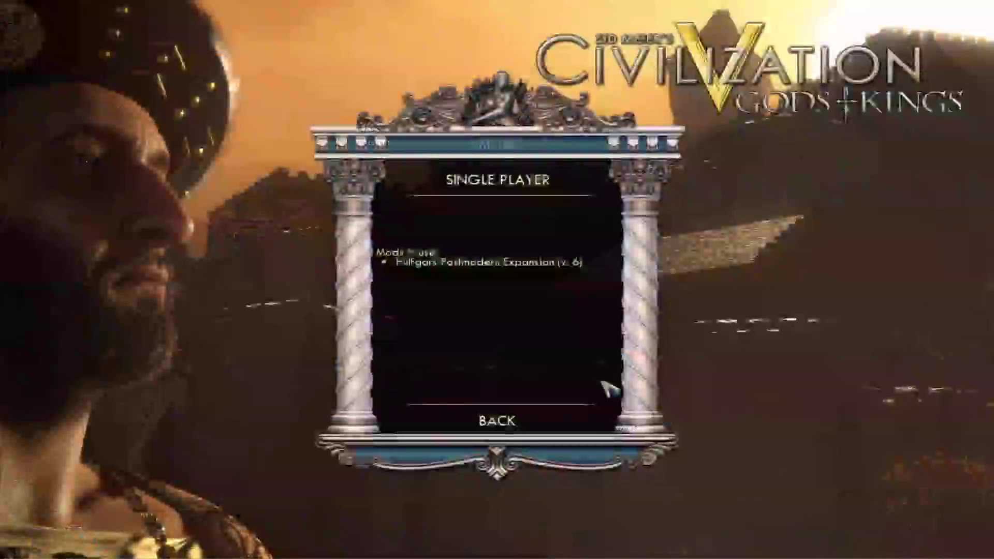
click(558, 418)
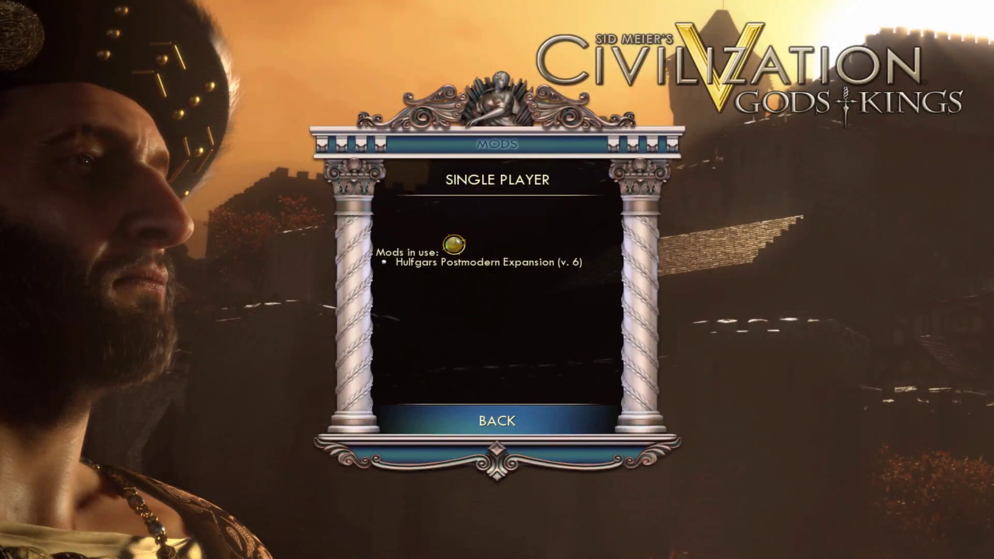
key(ctrl+Up)
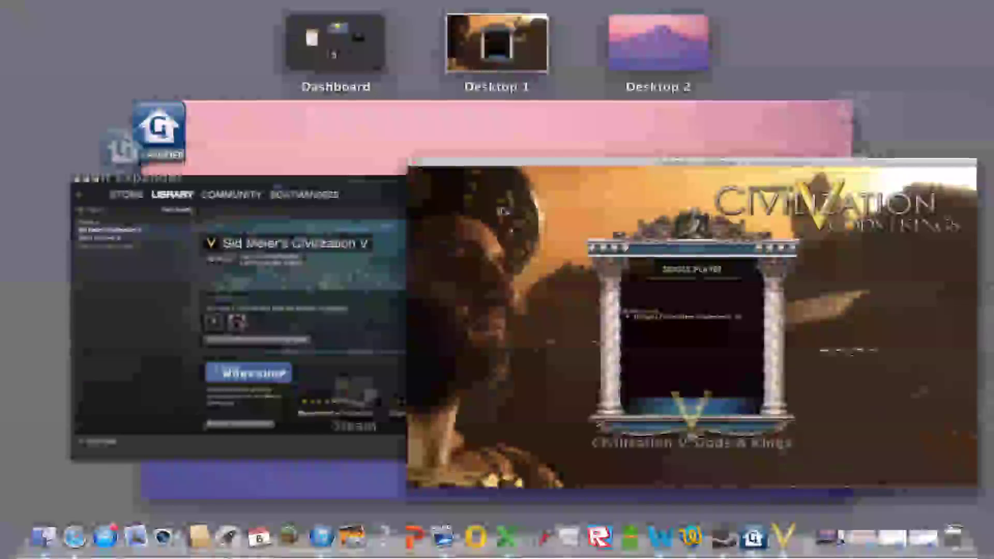
click(480, 305)
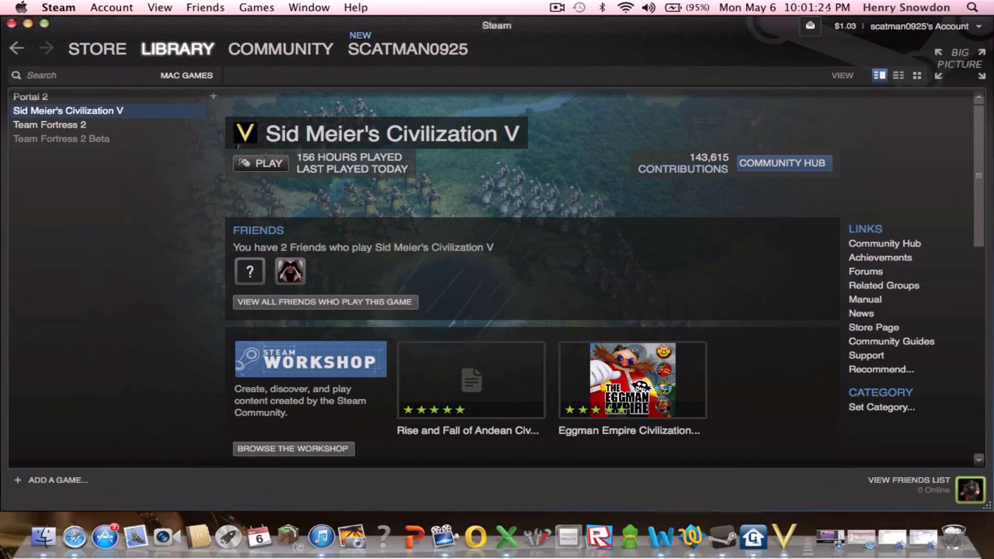